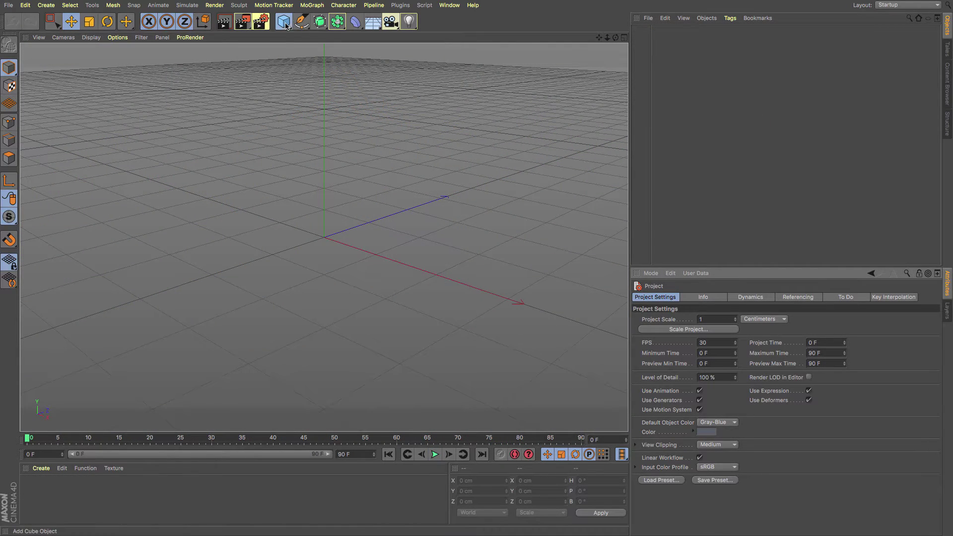
# Add a Plane primitive and a Figure primitive to the scene
pyautogui.click(286, 26)
pyautogui.click(371, 57)
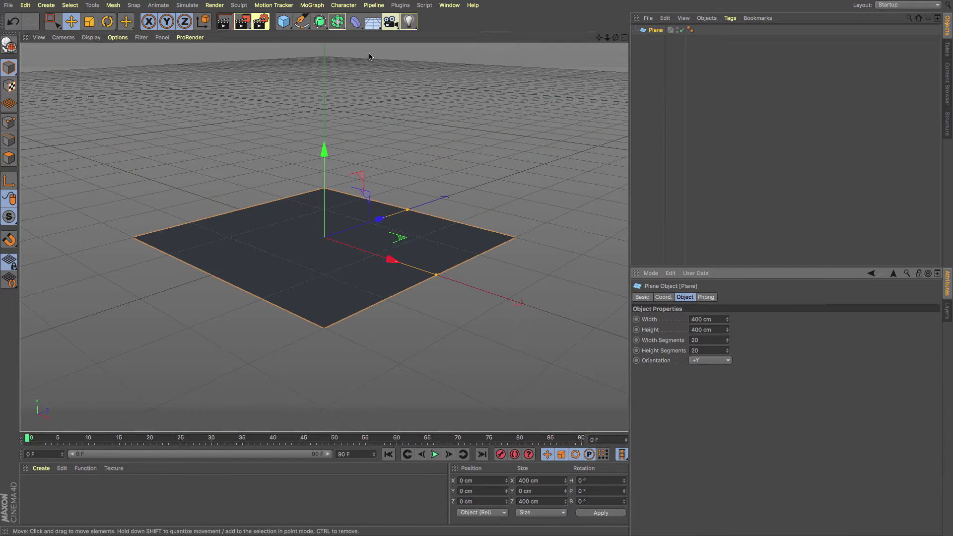
pyautogui.click(287, 23)
pyautogui.click(429, 91)
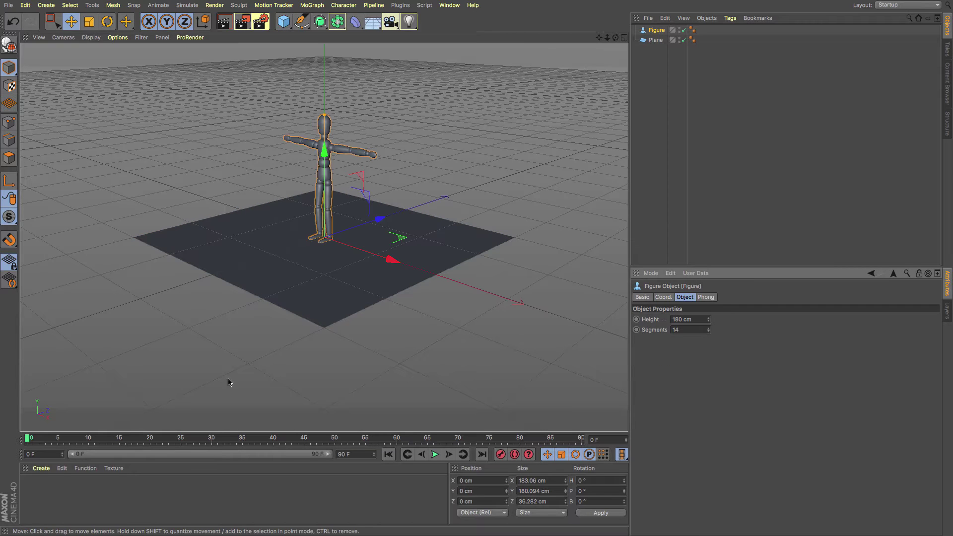
# Create a new material and add a Beckmann layer to its Reflectance channel
pyautogui.doubleClick(38, 490)
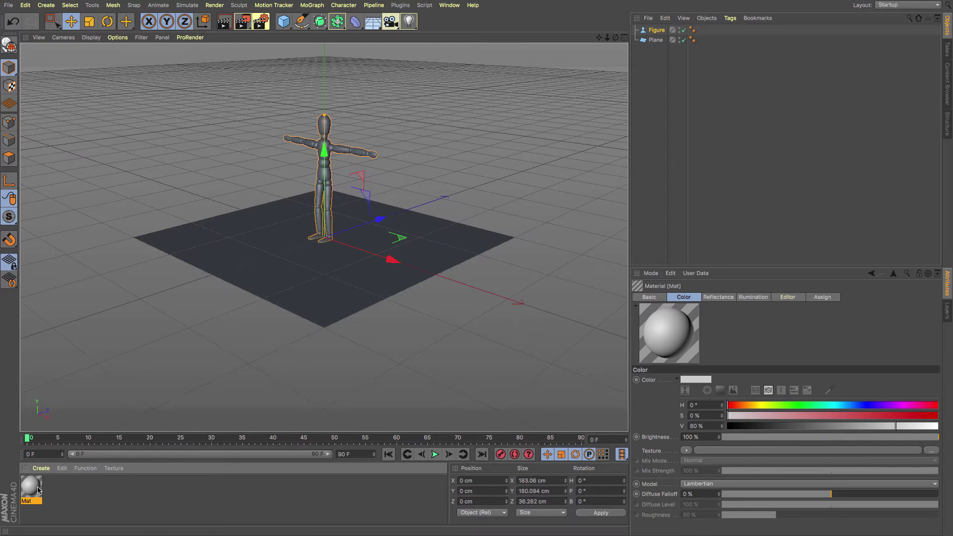
pyautogui.doubleClick(31, 486)
pyautogui.click(182, 211)
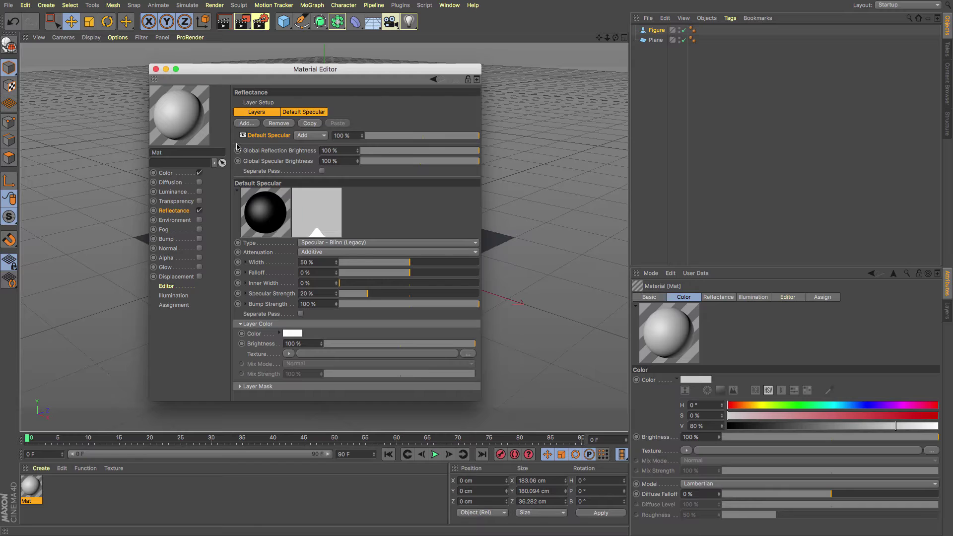
pyautogui.click(245, 123)
pyautogui.click(272, 129)
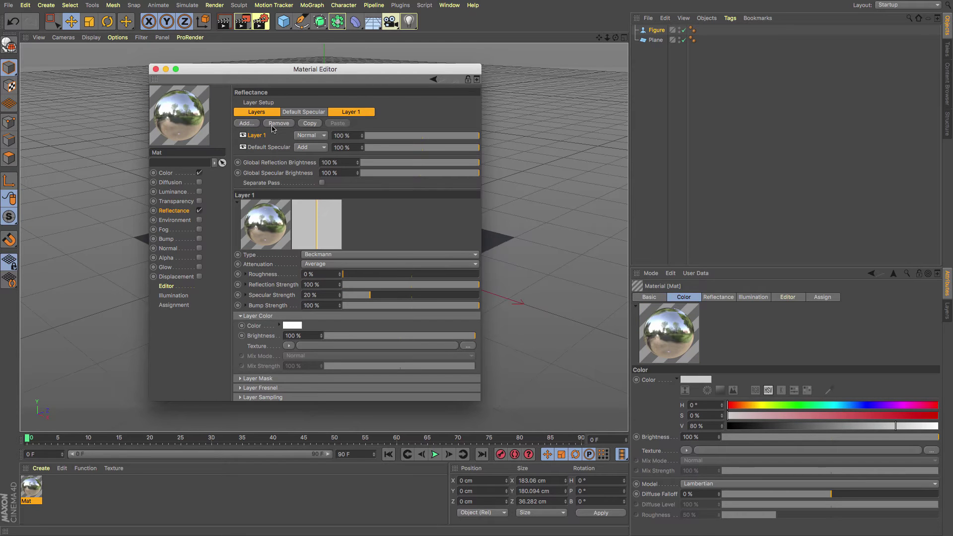
pyautogui.click(156, 69)
# Apply the reflective material to both the plane and the figure
pyautogui.moveTo(31, 489); pyautogui.dragTo(288, 253)
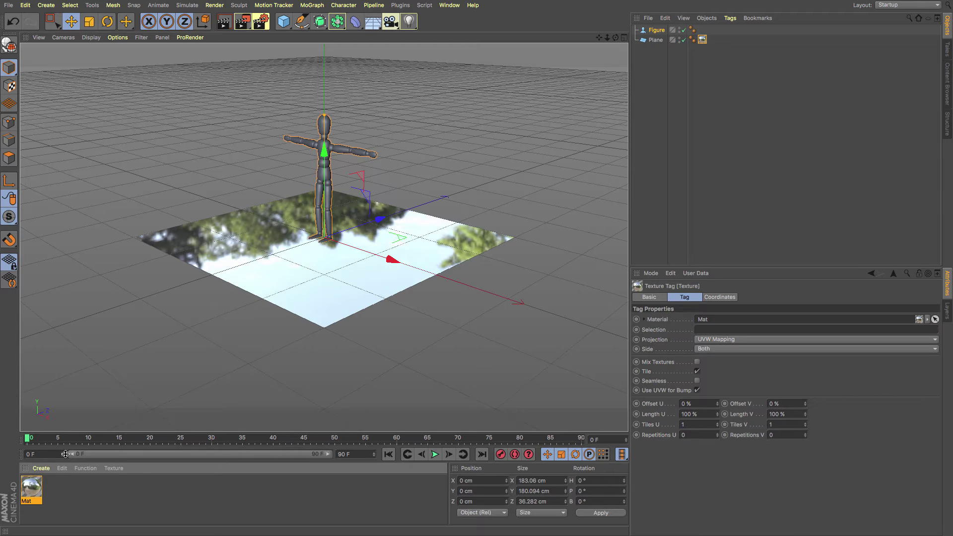
pyautogui.moveTo(352, 140); pyautogui.dragTo(347, 152)
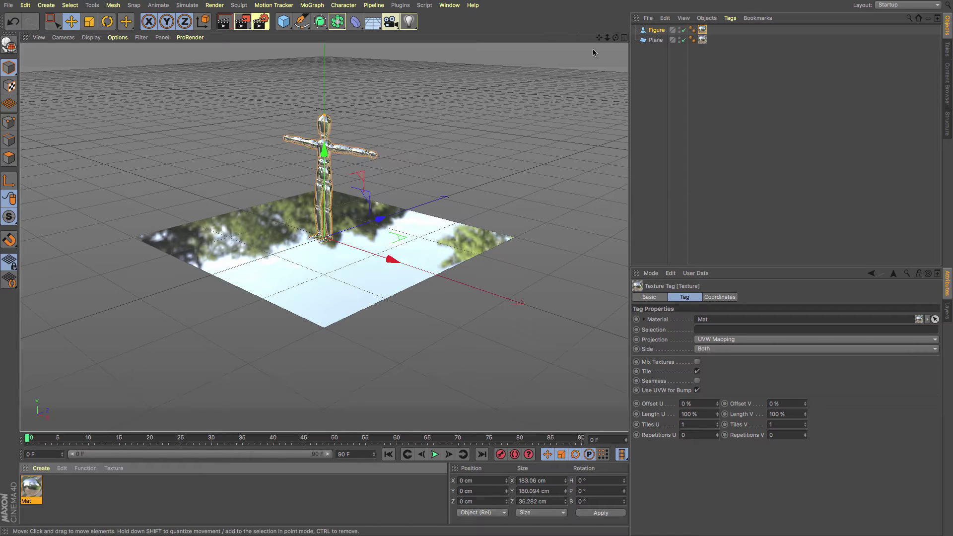
pyautogui.moveTo(607, 38); pyautogui.dragTo(620, 66)
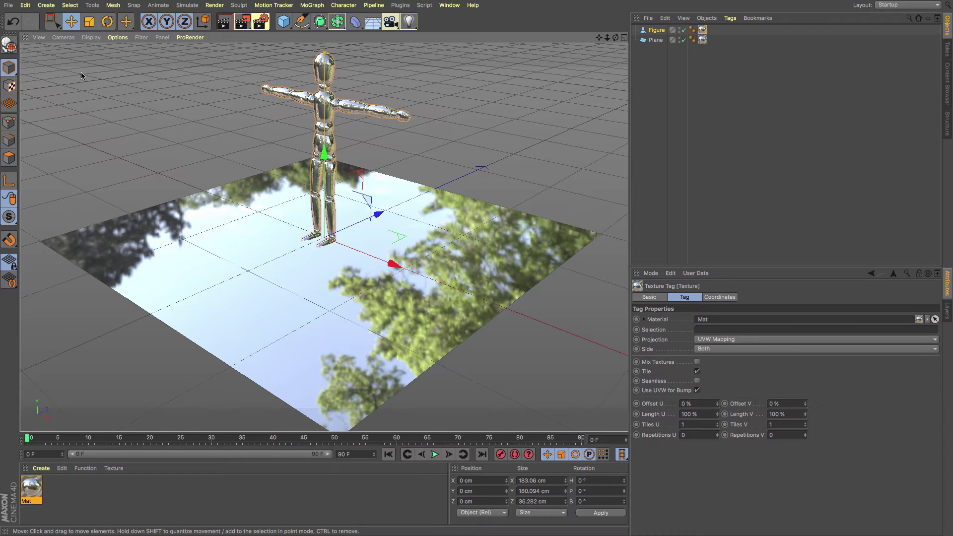
# Enable Screen-Space Local Reflections in the perspective viewport's Enhanced OpenGL reflection settings
pyautogui.click(113, 39)
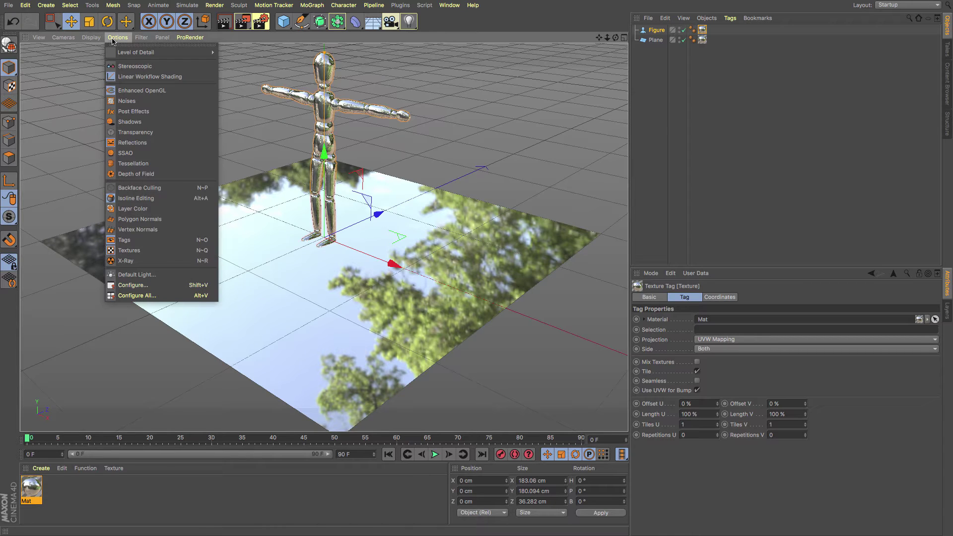
pyautogui.click(143, 285)
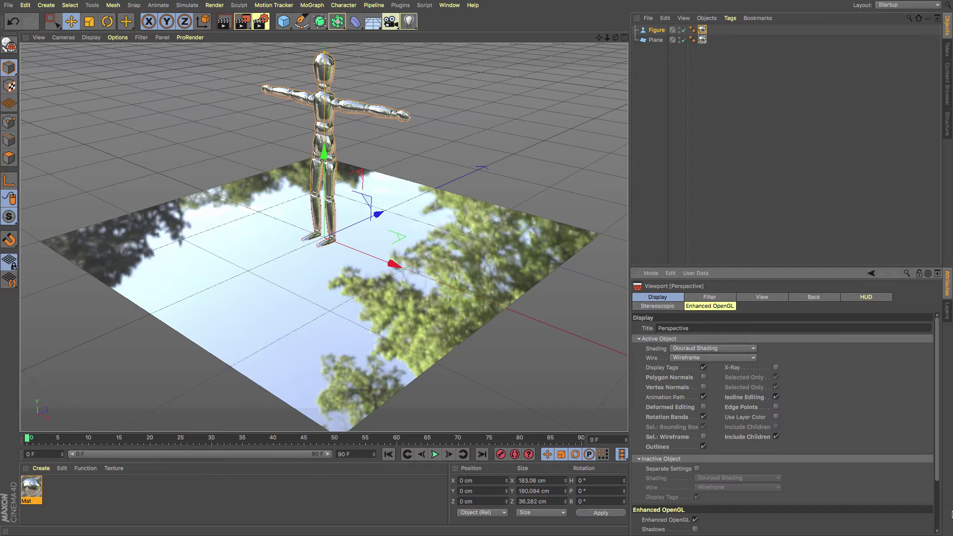
pyautogui.moveTo(939, 415); pyautogui.dragTo(945, 477)
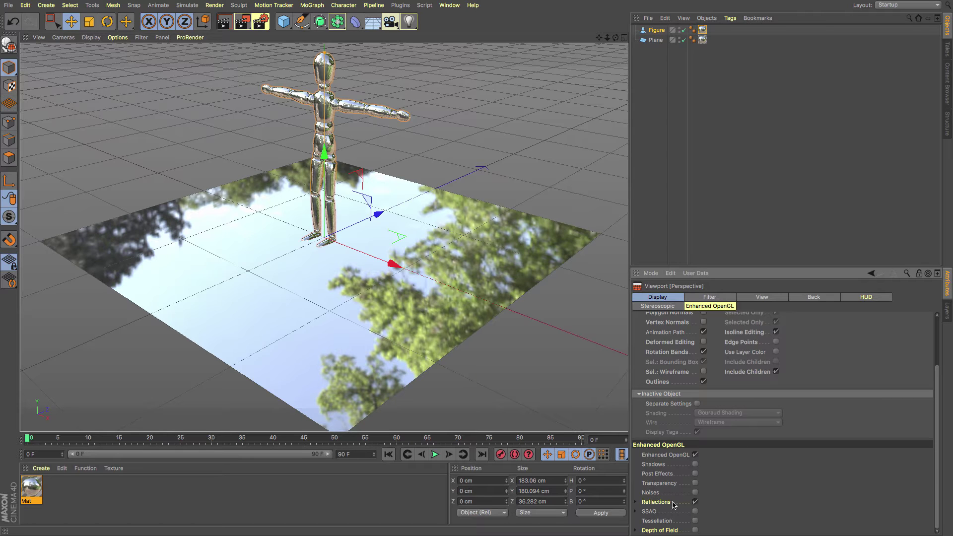
pyautogui.click(636, 503)
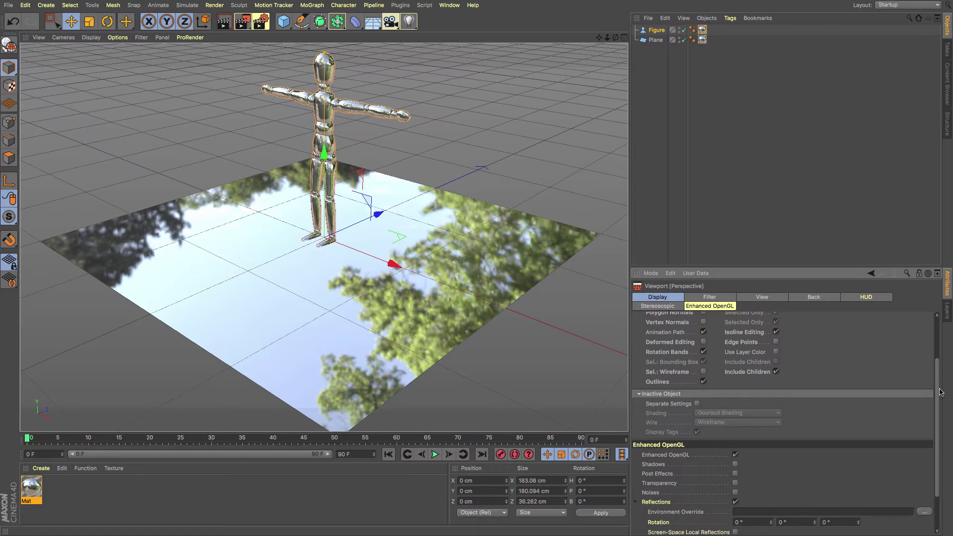
pyautogui.moveTo(939, 392); pyautogui.dragTo(946, 427)
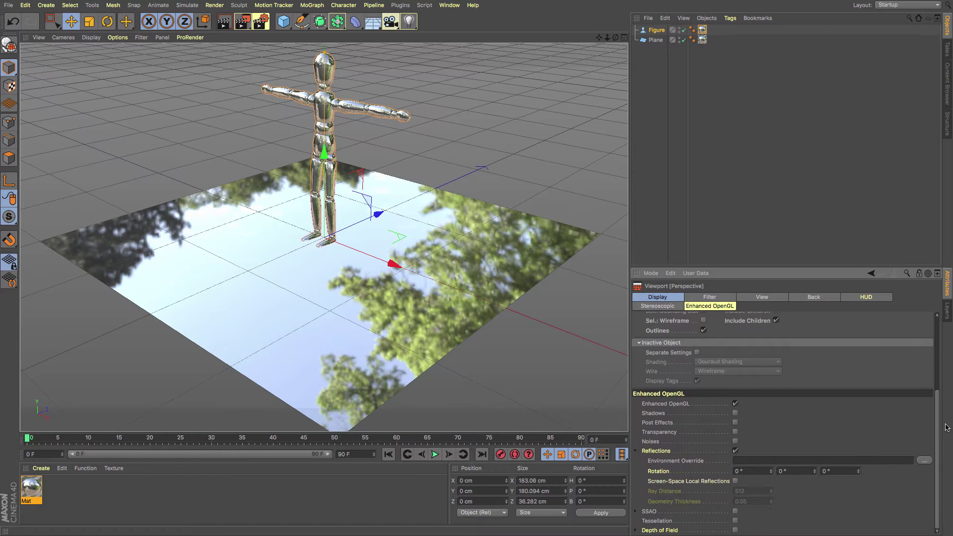
pyautogui.click(735, 481)
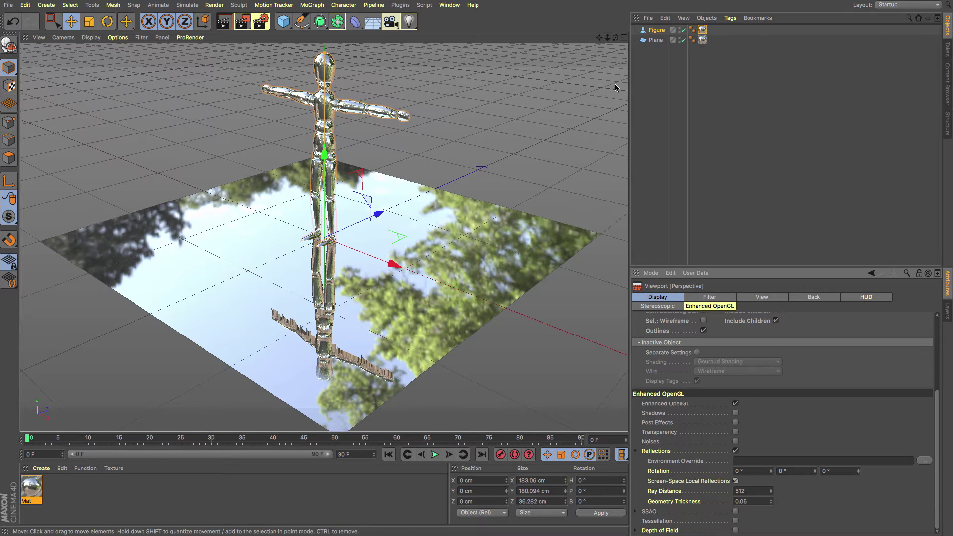
# Shift the figure slightly along the X axis to about -1.8 cm and check its reflection from different angles
pyautogui.moveTo(616, 38)
pyautogui.mouseDown()
pyautogui.moveTo(625, 31)
pyautogui.moveTo(622, 41)
pyautogui.mouseUp()
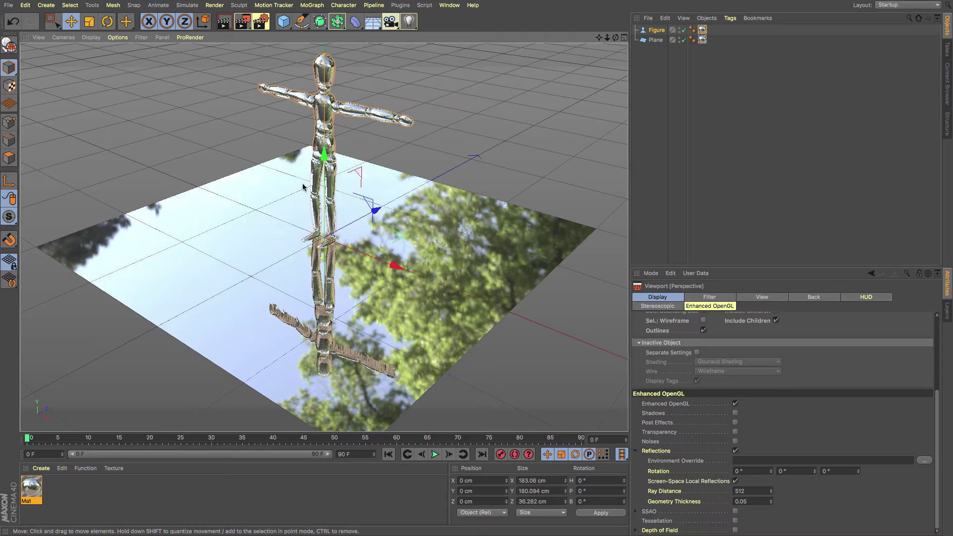
pyautogui.moveTo(615, 37)
pyautogui.mouseDown()
pyautogui.moveTo(624, 37)
pyautogui.moveTo(615, 38)
pyautogui.mouseUp()
pyautogui.moveTo(392, 265)
pyautogui.mouseDown()
pyautogui.moveTo(322, 236)
pyautogui.moveTo(399, 268)
pyautogui.moveTo(350, 248)
pyautogui.moveTo(199, 231)
pyautogui.moveTo(372, 263)
pyautogui.moveTo(397, 258)
pyautogui.mouseUp()
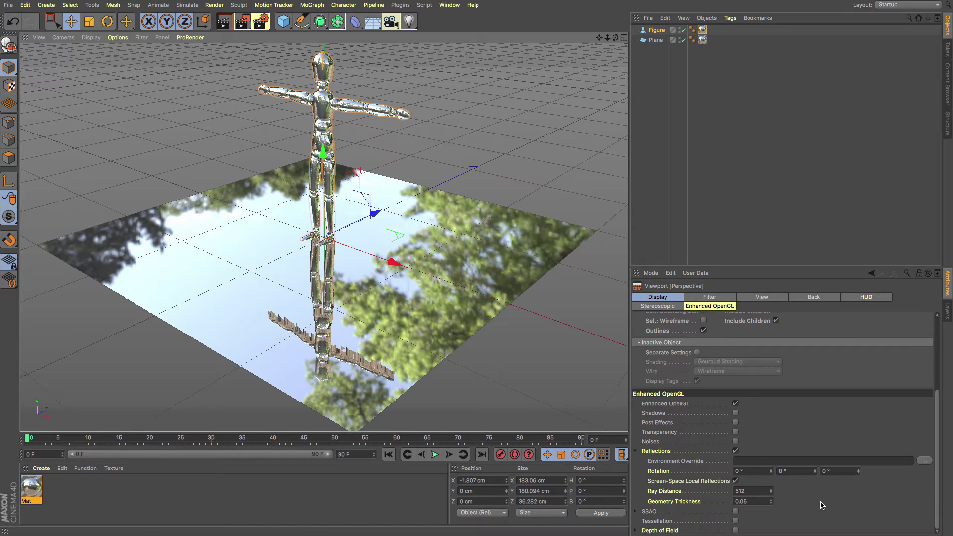
pyautogui.moveTo(615, 38); pyautogui.dragTo(489, 32)
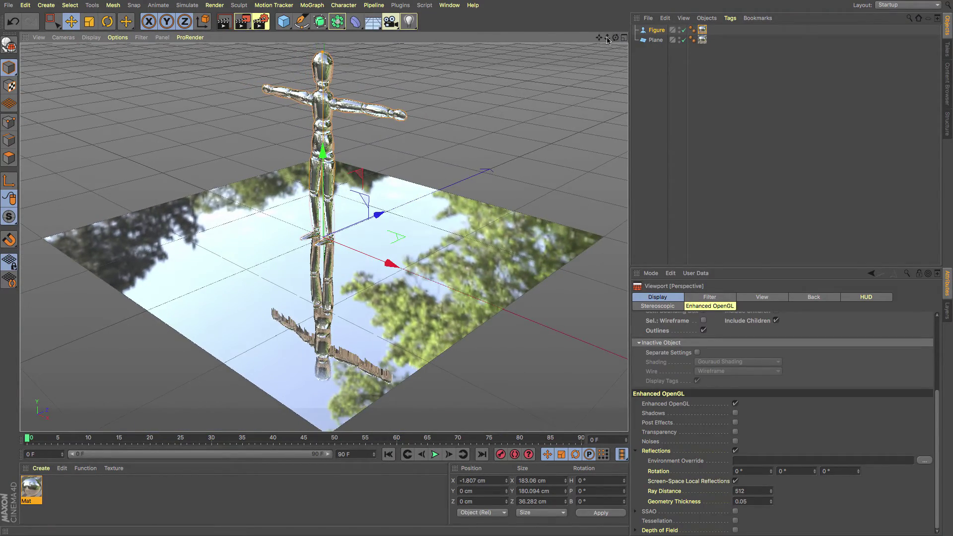
# Frame the figure more closely, add a Camera object from this view and look through it
pyautogui.moveTo(608, 40); pyautogui.dragTo(624, 44)
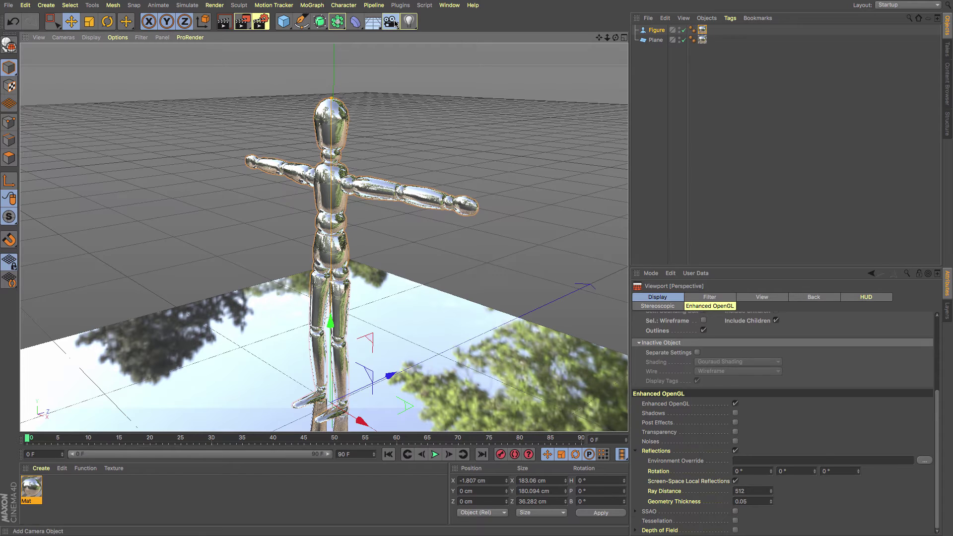
pyautogui.click(392, 21)
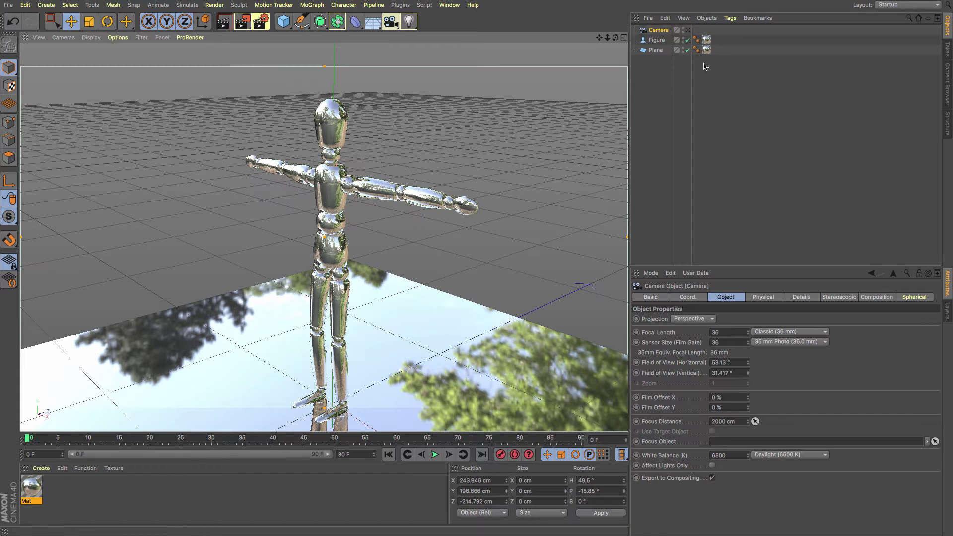
pyautogui.click(688, 30)
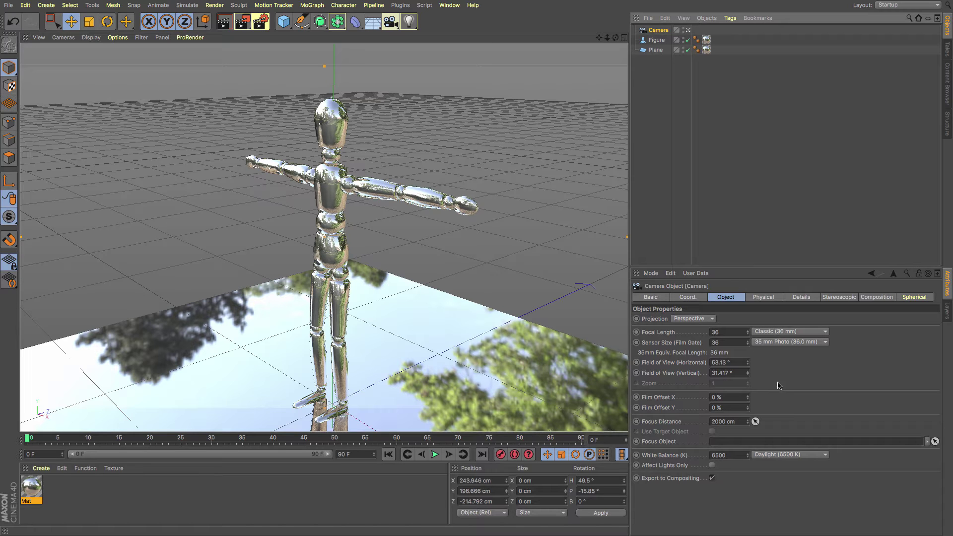
# Turn on Depth of Field in the viewport and set the camera's F-Stop to f/1.6
pyautogui.click(122, 38)
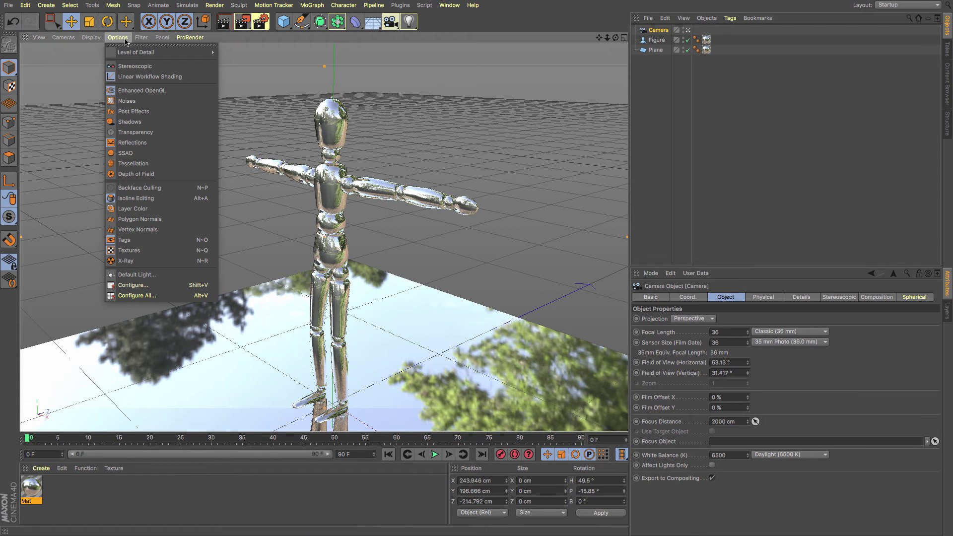
pyautogui.click(135, 174)
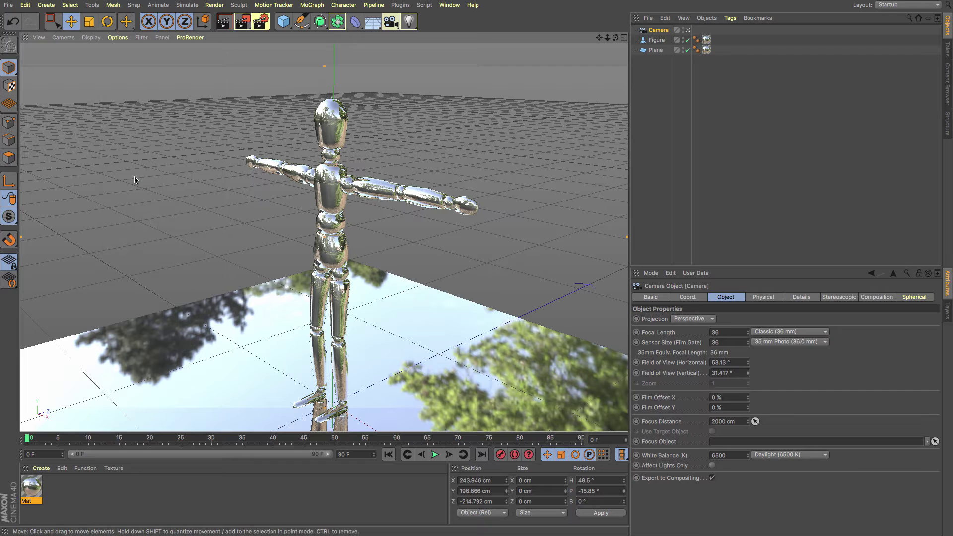
pyautogui.click(764, 297)
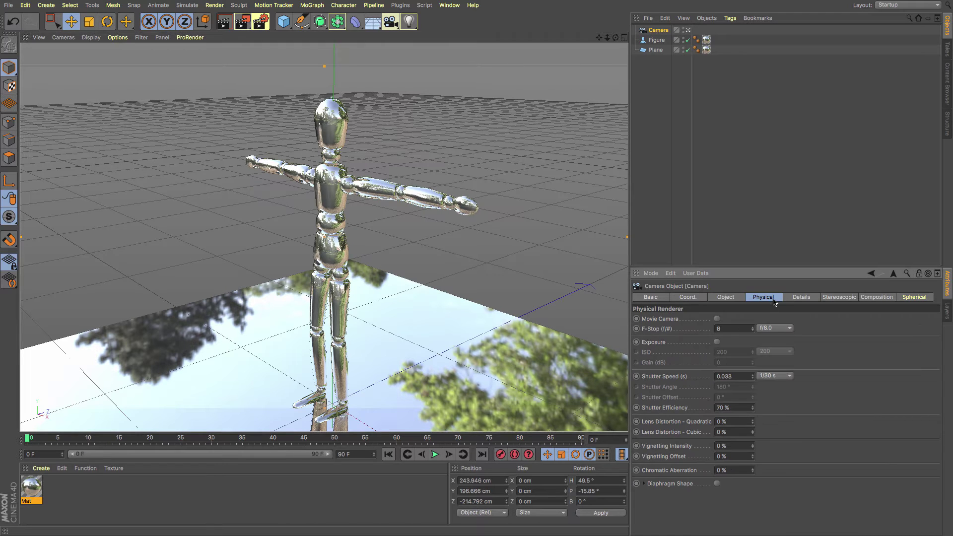
pyautogui.click(784, 328)
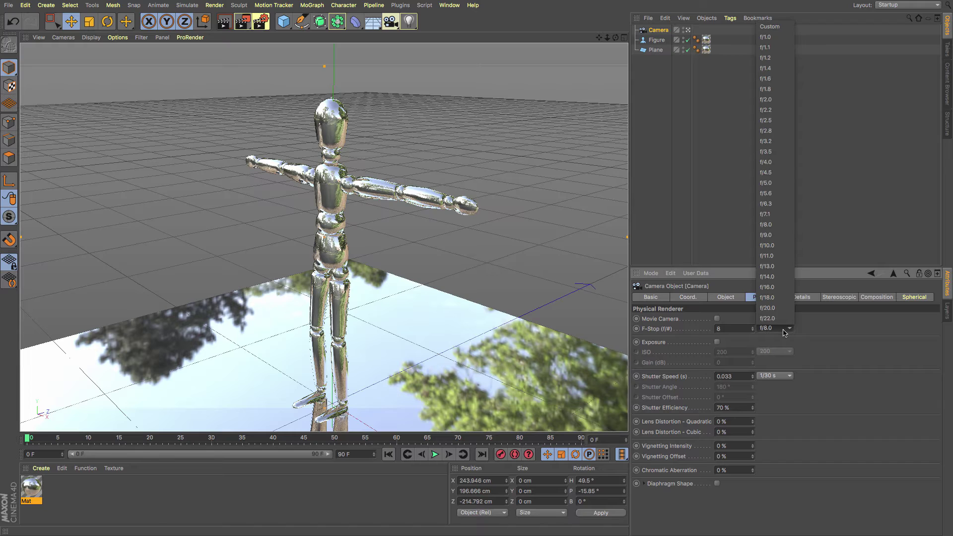
pyautogui.click(774, 79)
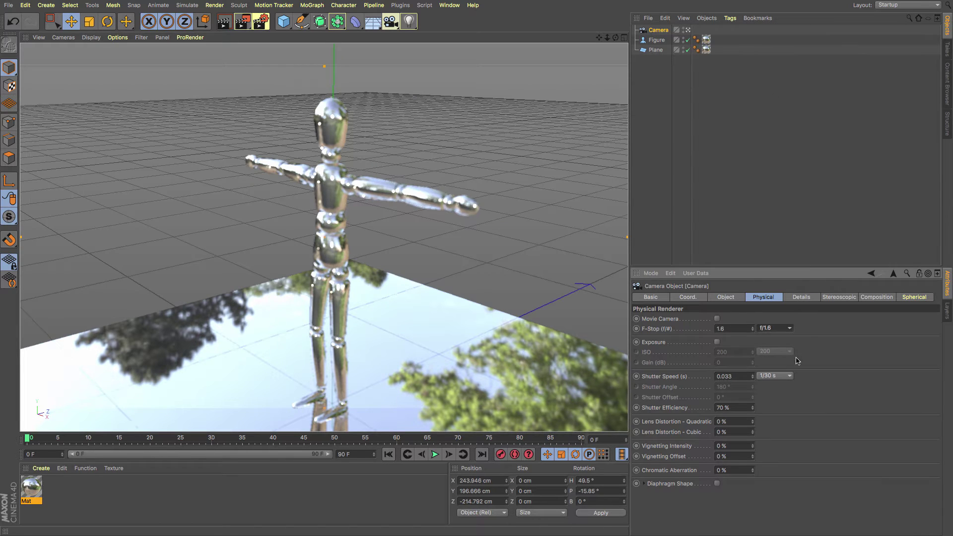
# Add a Null object to the scene and reframe the camera so the figure's upper body is in view
pyautogui.moveTo(614, 38); pyautogui.dragTo(538, 110)
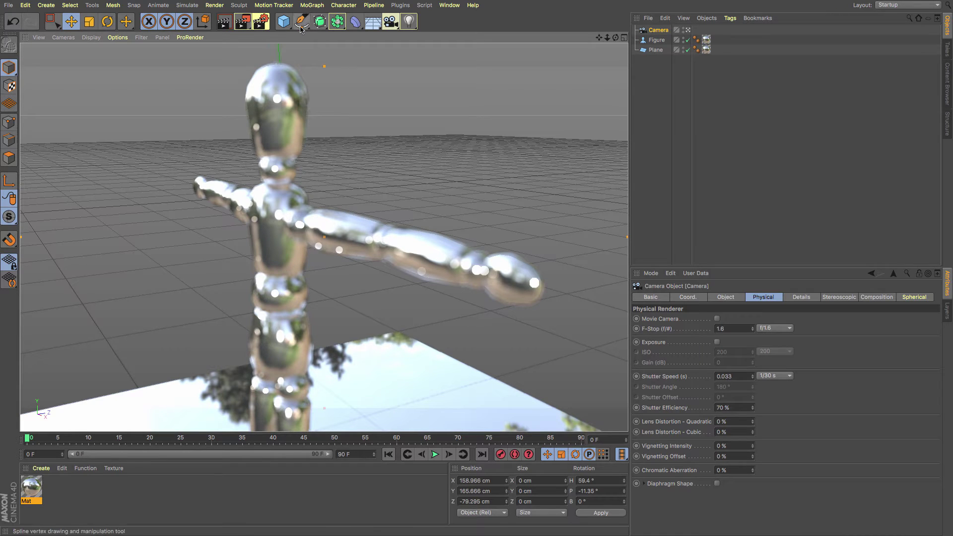
pyautogui.click(284, 21)
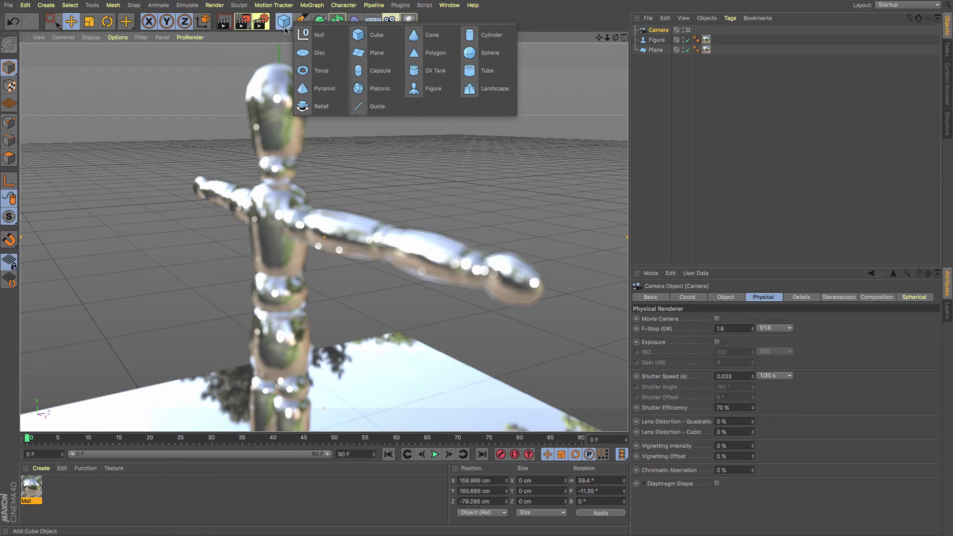
pyautogui.click(305, 36)
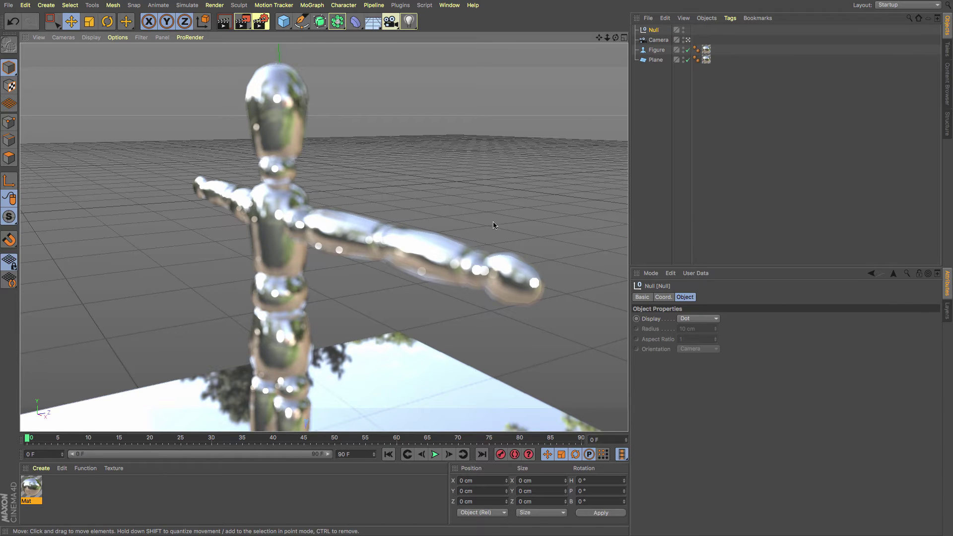
pyautogui.scroll(-3, 506, 207)
pyautogui.moveTo(372, 381); pyautogui.dragTo(373, 137)
# Assign the Null as the camera's Focus Object
pyautogui.click(658, 39)
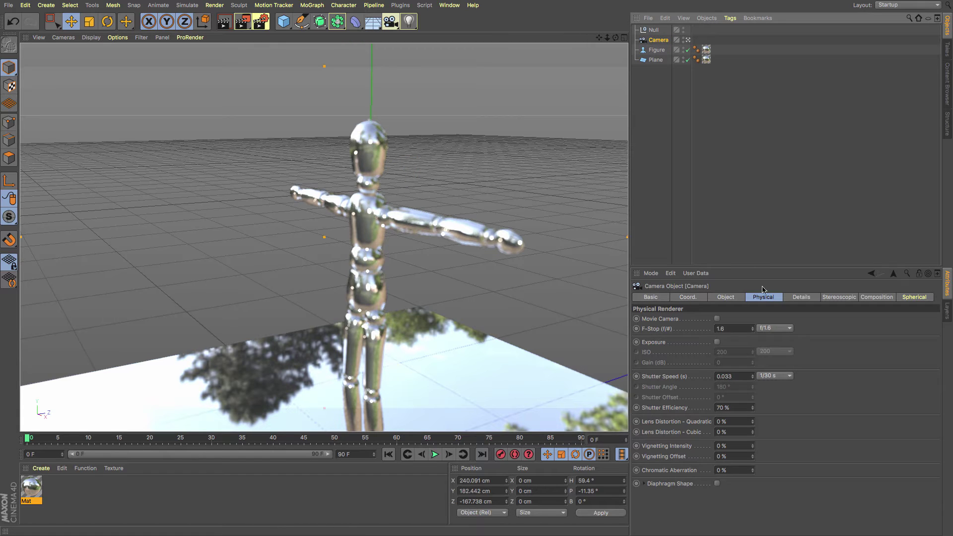
pyautogui.click(726, 297)
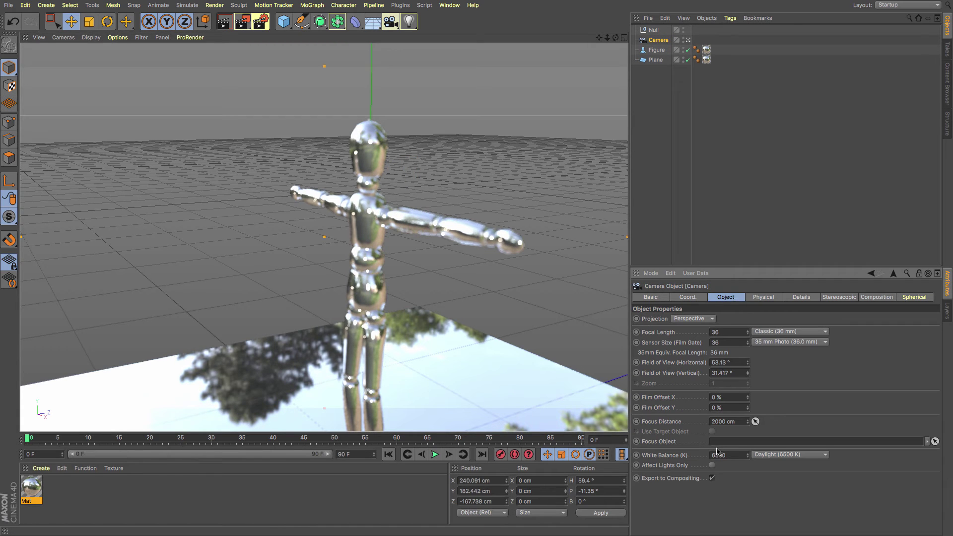
pyautogui.moveTo(648, 31); pyautogui.dragTo(678, 131)
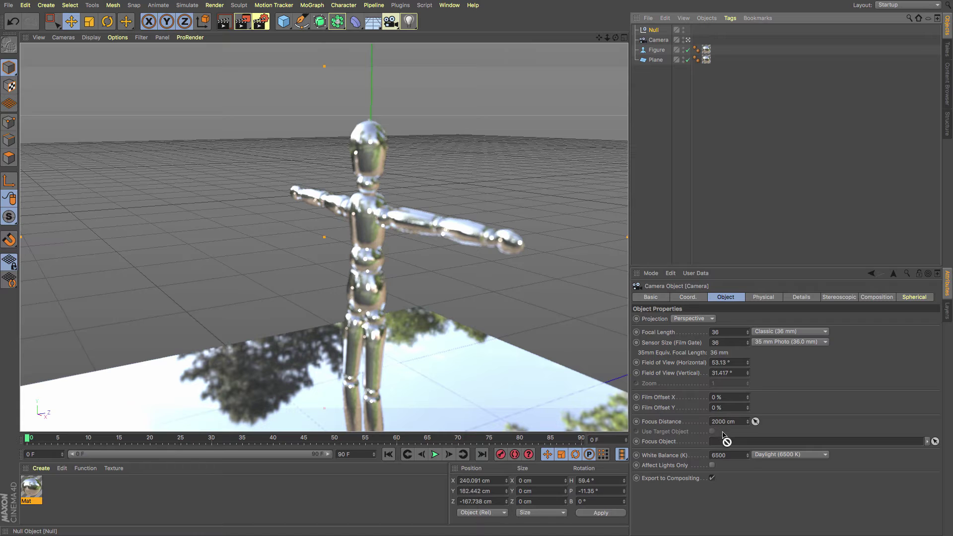
# Move the Null up to the figure's chest, about -5.8 cm in X and 133.9 cm in Y, and check the focus
pyautogui.moveTo(616, 37); pyautogui.dragTo(625, 37)
pyautogui.moveTo(607, 90); pyautogui.dragTo(606, 107)
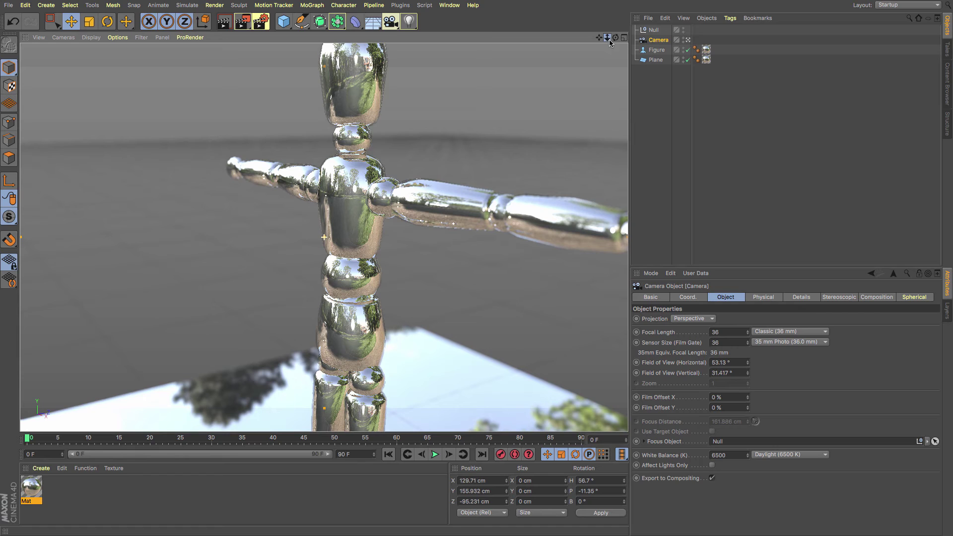
pyautogui.click(653, 30)
pyautogui.moveTo(412, 221); pyautogui.dragTo(412, 149)
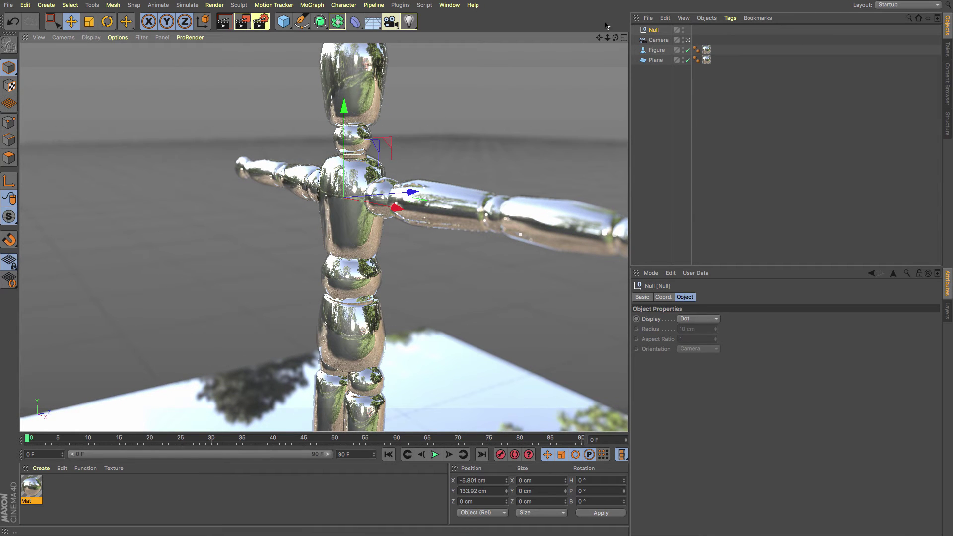
pyautogui.moveTo(607, 39); pyautogui.dragTo(618, 85)
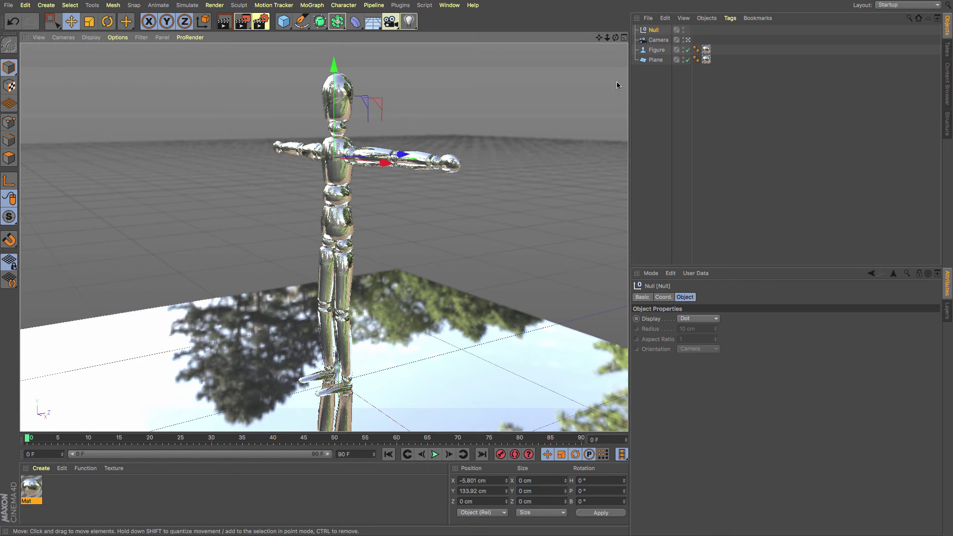
pyautogui.moveTo(615, 38); pyautogui.dragTo(636, 62)
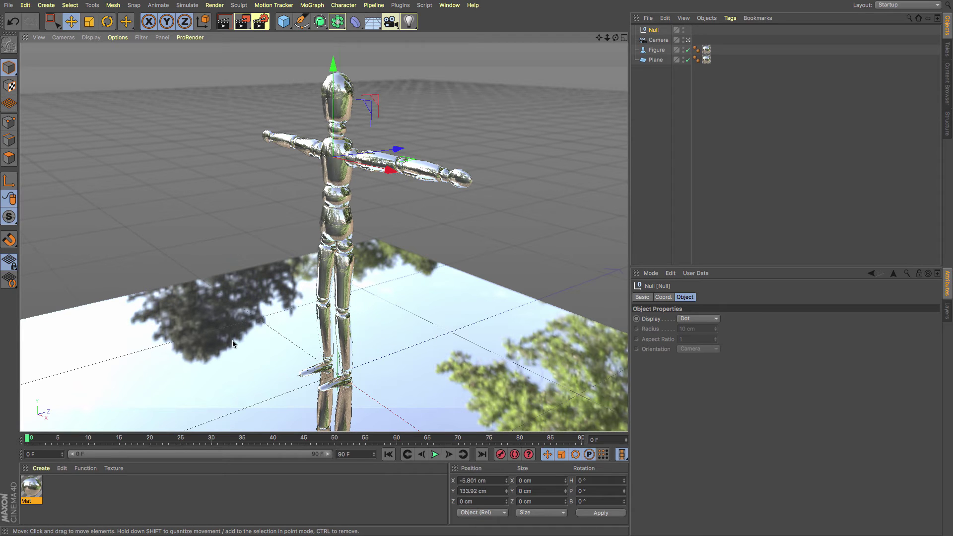
# Open the Mat material for editing and show its viewport Editor settings with the Reflectance Preview options
pyautogui.doubleClick(35, 487)
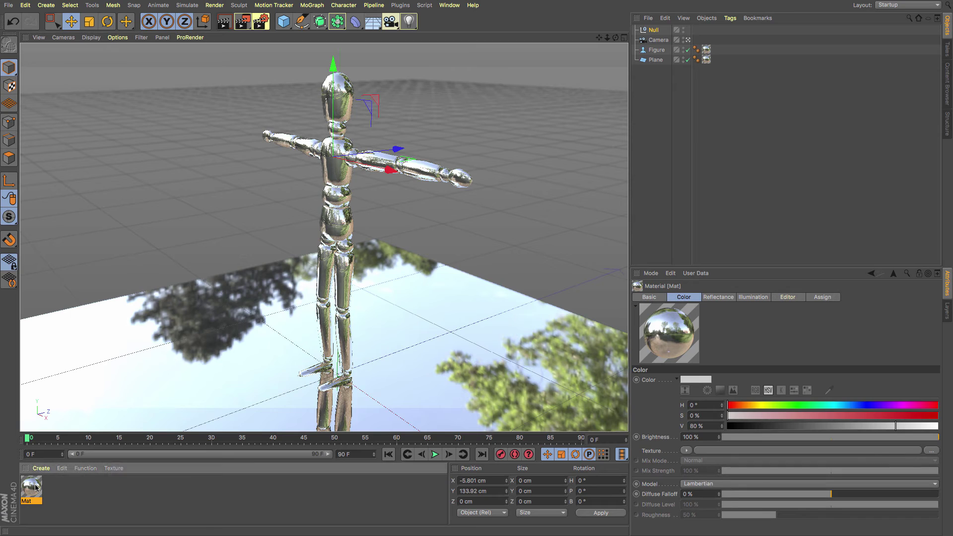
pyautogui.moveTo(384, 73); pyautogui.dragTo(775, 45)
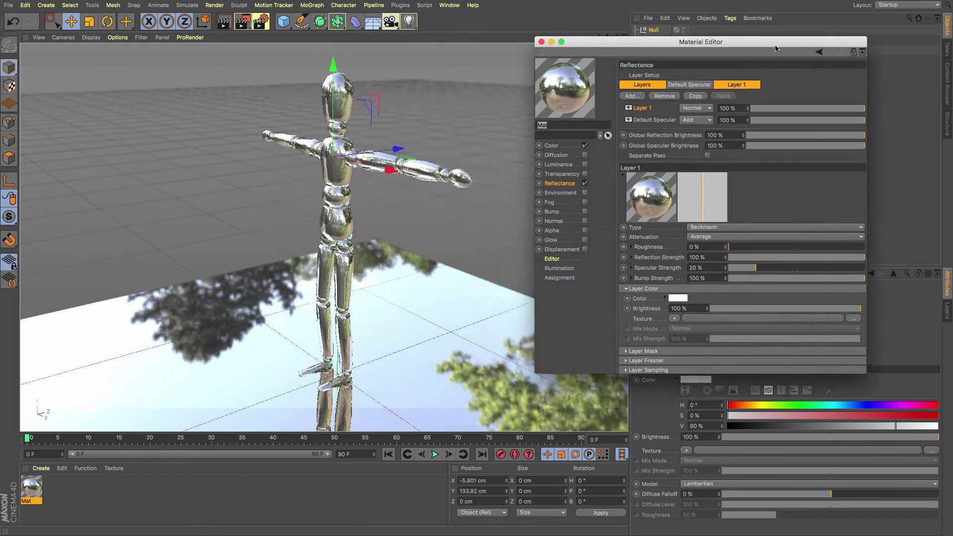
pyautogui.click(557, 259)
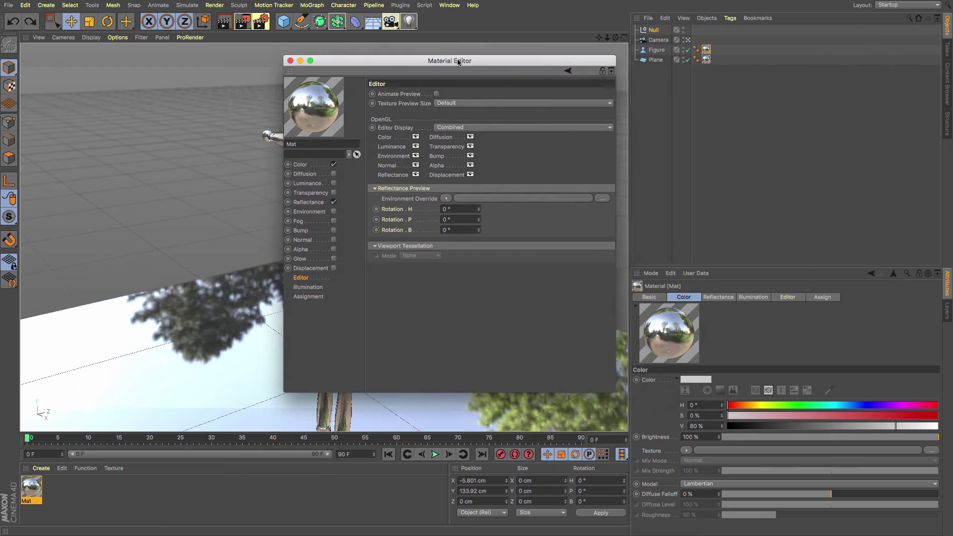
# Load the Cityscape Bright Day HDRI preset as a material and copy the texture shader from its Luminance channel
pyautogui.click(948, 77)
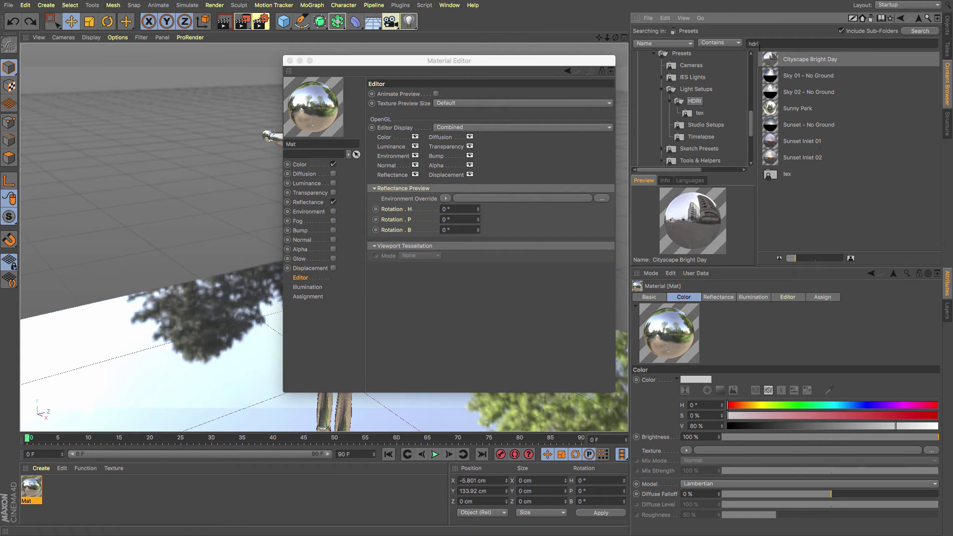
pyautogui.doubleClick(772, 58)
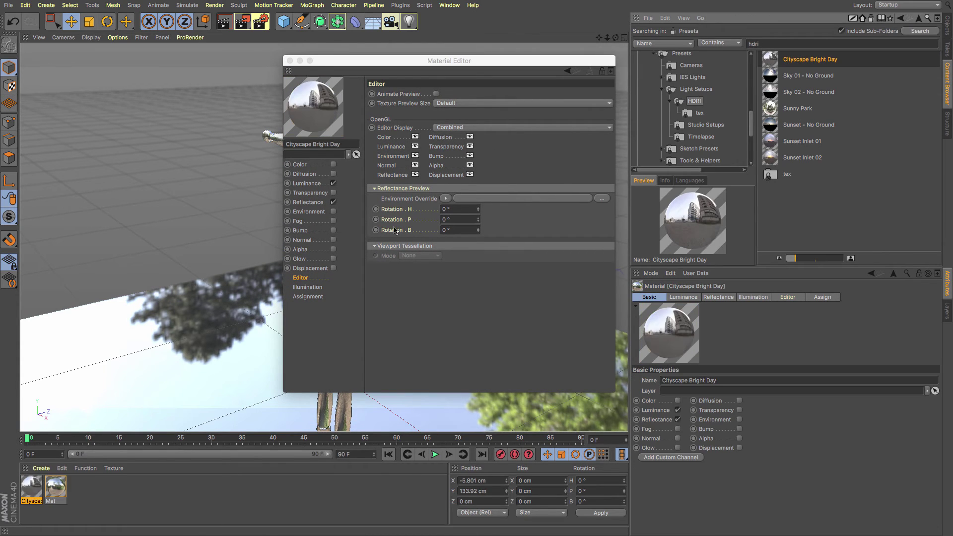
pyautogui.click(305, 184)
pyautogui.click(421, 165)
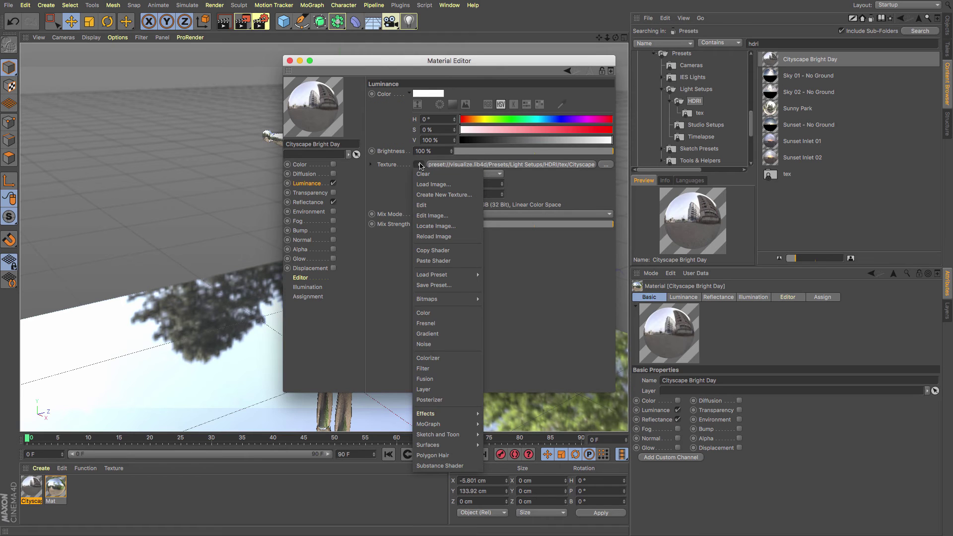
pyautogui.click(432, 251)
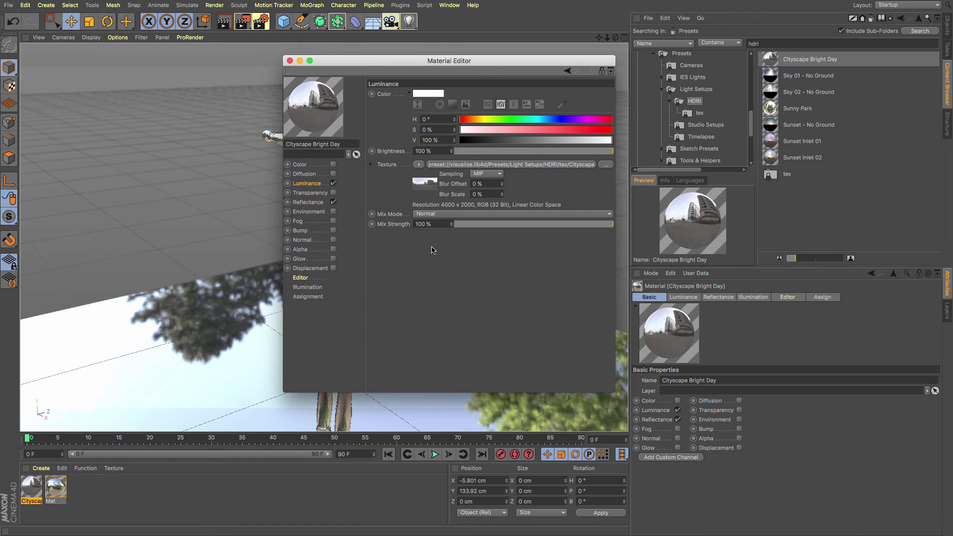
# Paste the copied HDRI shader into the Mat material's Environment Override and uncover the viewport to check the reflections
pyautogui.click(56, 487)
pyautogui.click(300, 278)
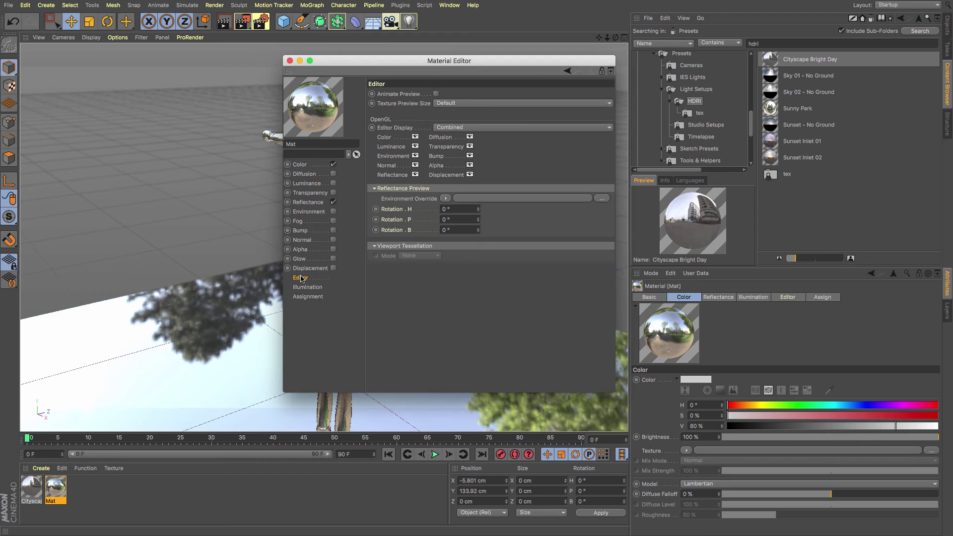
pyautogui.click(445, 198)
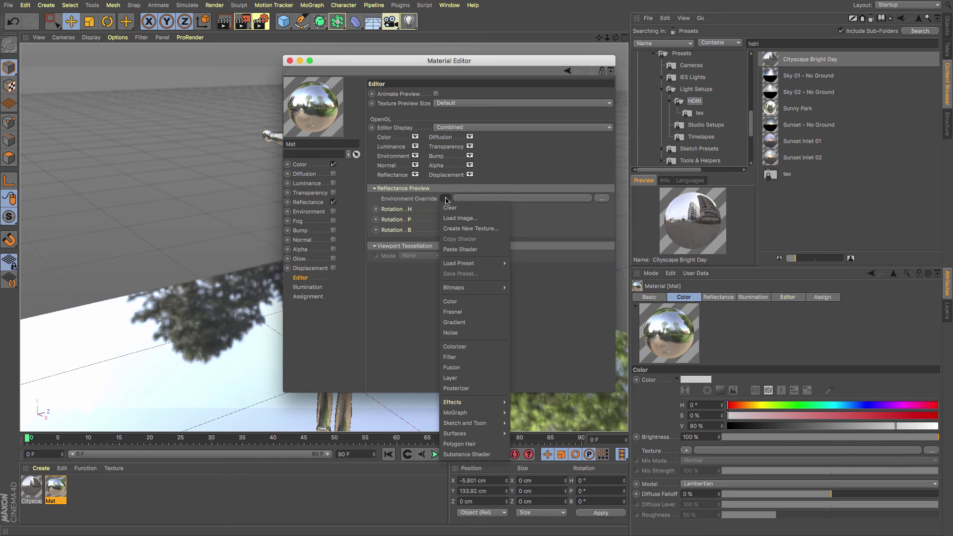
pyautogui.click(461, 250)
pyautogui.moveTo(447, 60); pyautogui.dragTo(805, 78)
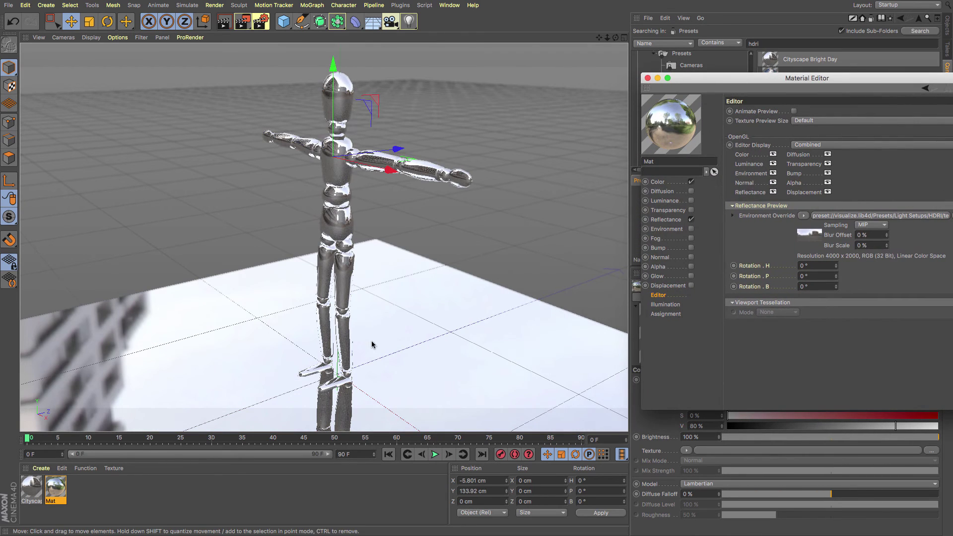
# Rotate the Mat material's reflected environment to 66° in H and 1° in P
pyautogui.moveTo(607, 38)
pyautogui.mouseDown()
pyautogui.moveTo(556, 37)
pyautogui.moveTo(602, 37)
pyautogui.mouseUp()
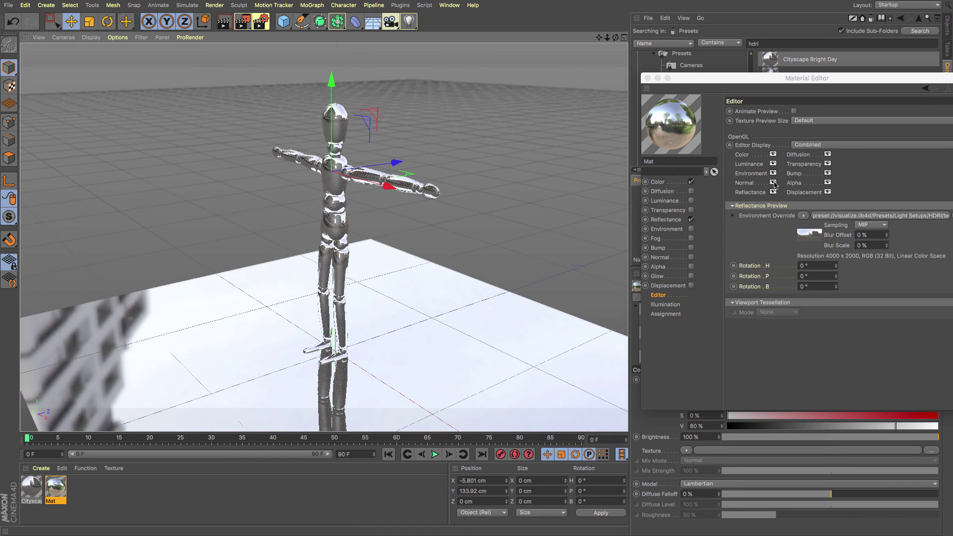
pyautogui.moveTo(836, 269)
pyautogui.mouseDown()
pyautogui.moveTo(873, 268)
pyautogui.moveTo(836, 283)
pyautogui.mouseUp()
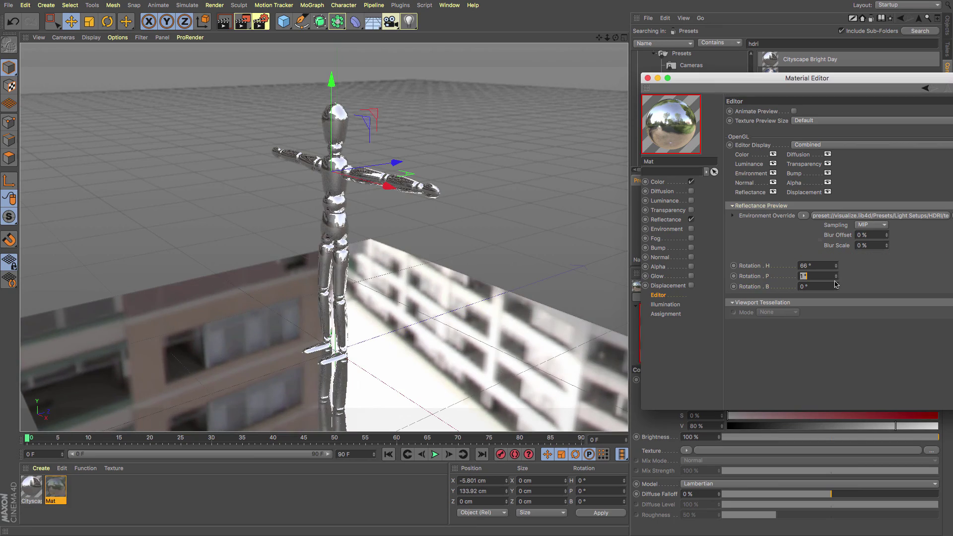